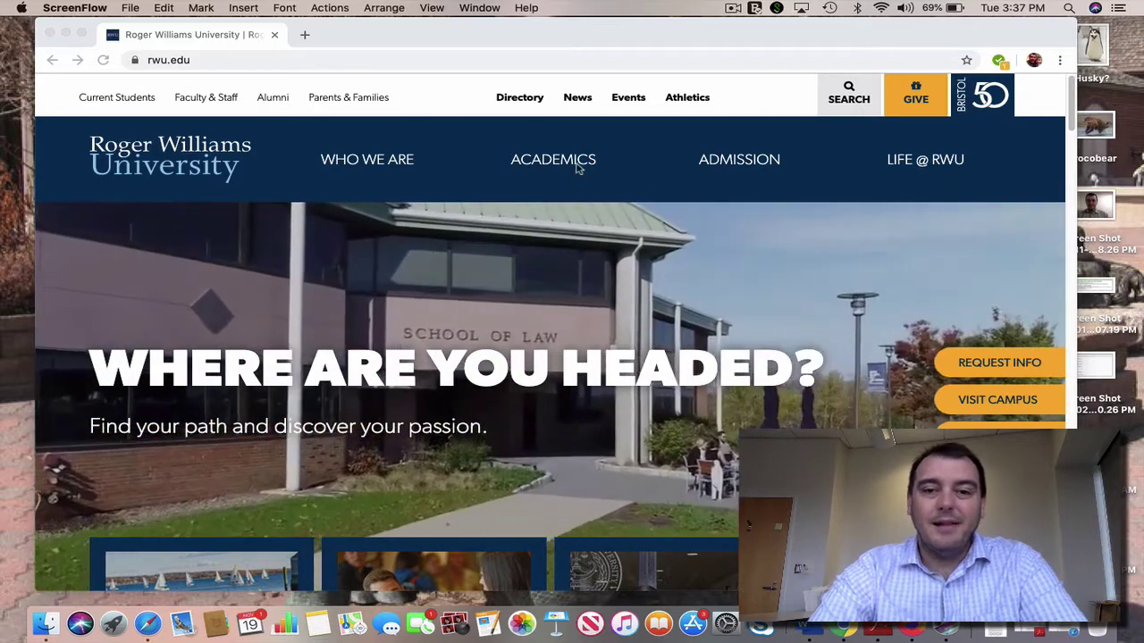
# - Open the university's Libraries page listed under Academics
pyautogui.click(539, 146)
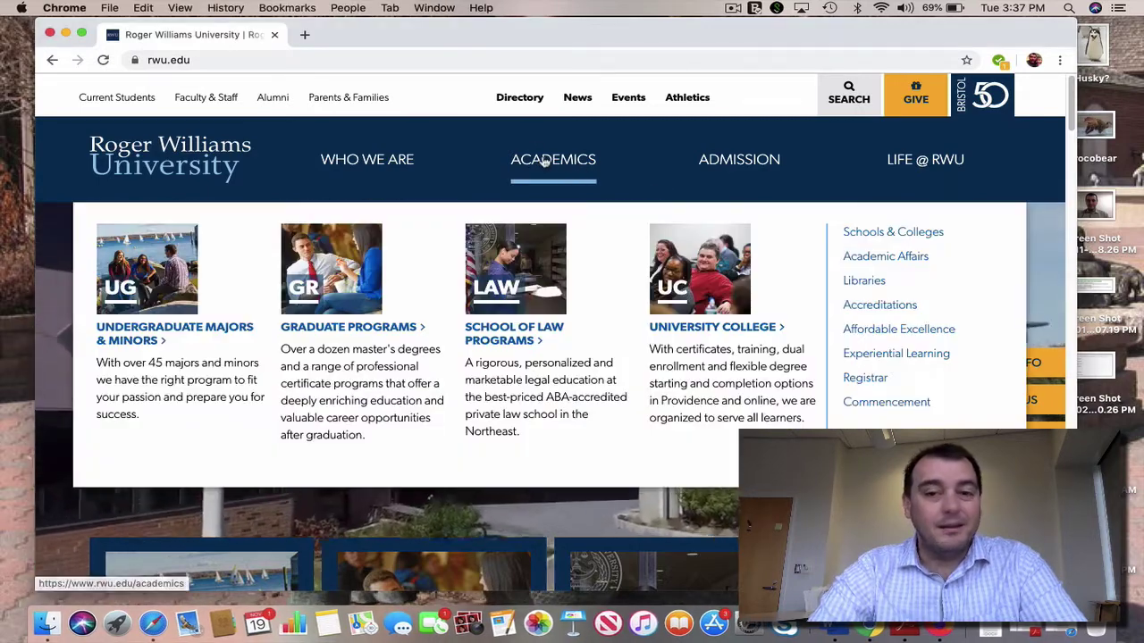
pyautogui.moveTo(804, 204)
pyautogui.moveTo(553, 161)
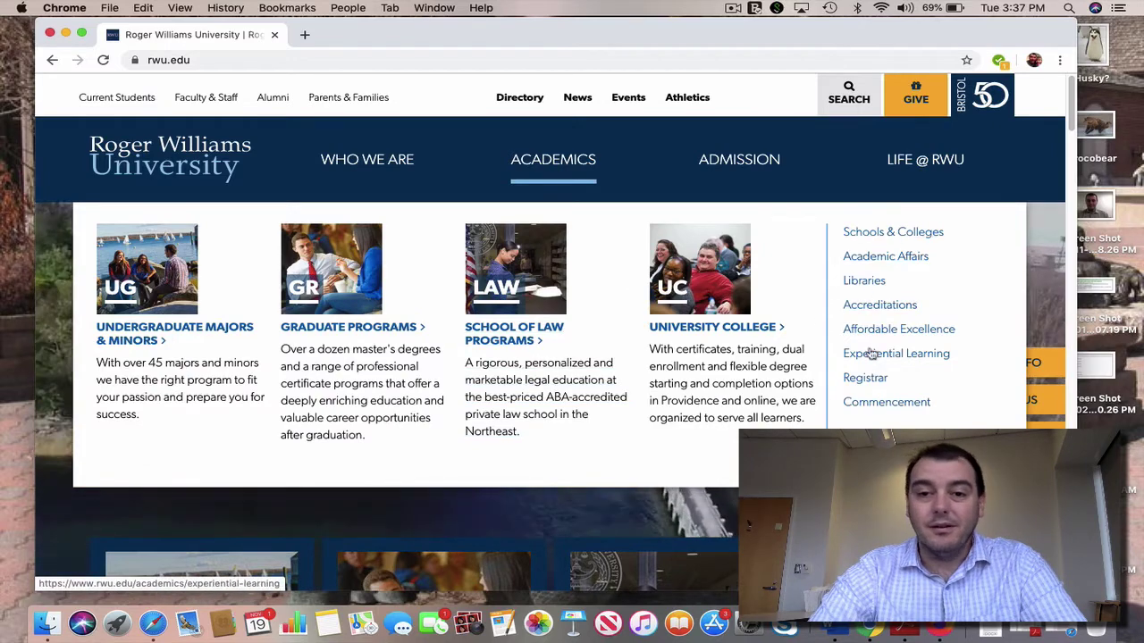
pyautogui.click(866, 282)
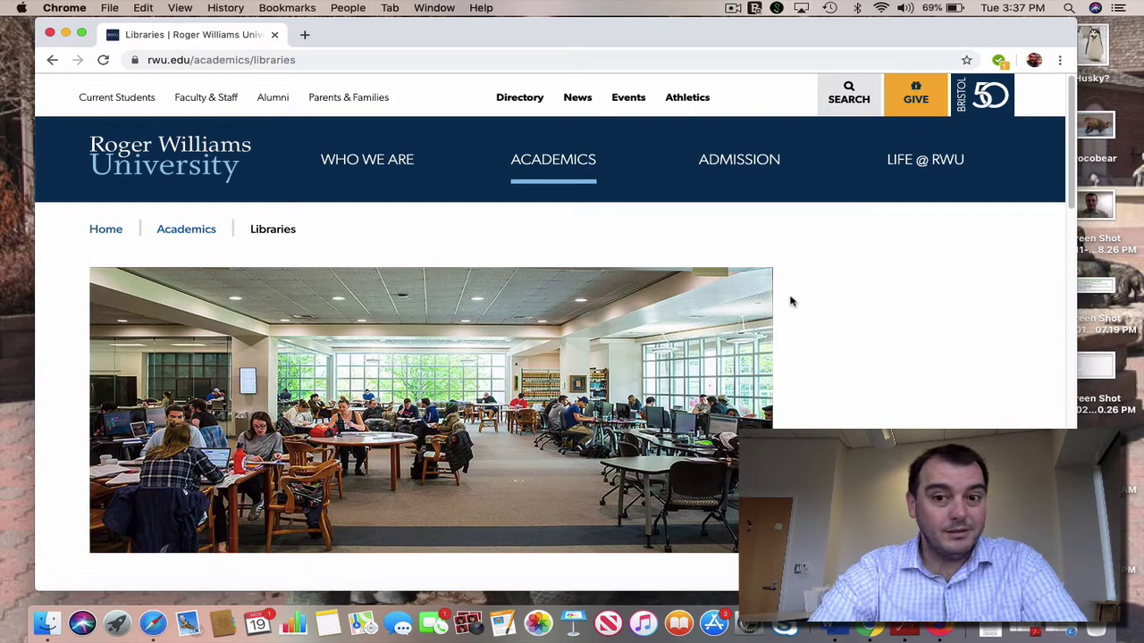
# - Look through the libraries described on the page and open the University Library's home page
pyautogui.scroll(-5, 790, 302)
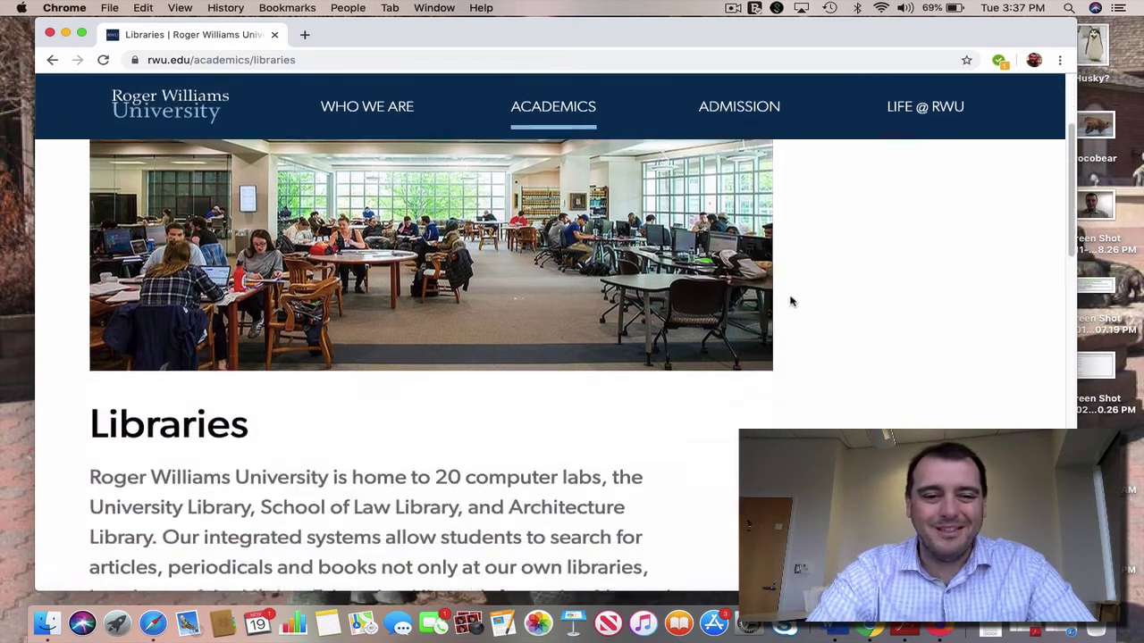
pyautogui.scroll(-10, 467, 442)
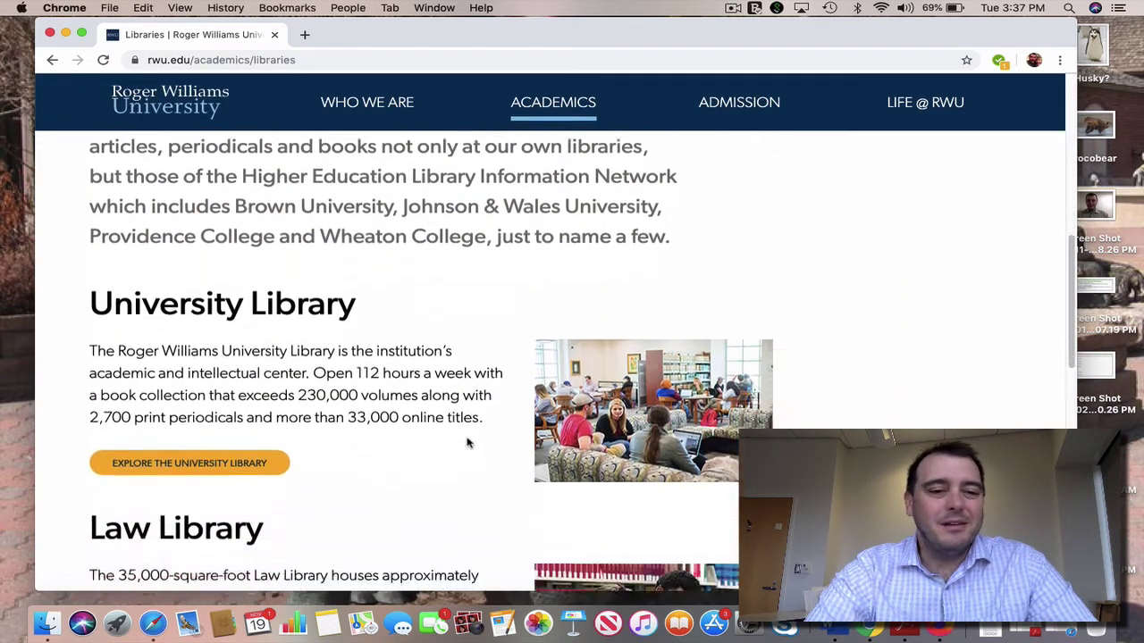
pyautogui.scroll(-5, 468, 439)
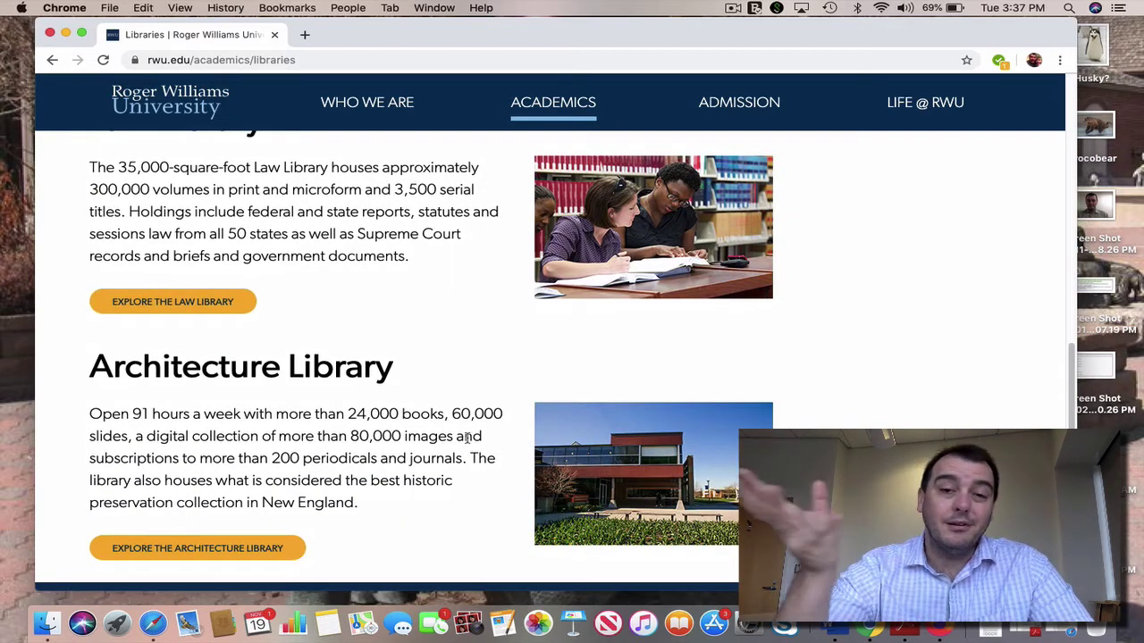
pyautogui.scroll(3, 467, 439)
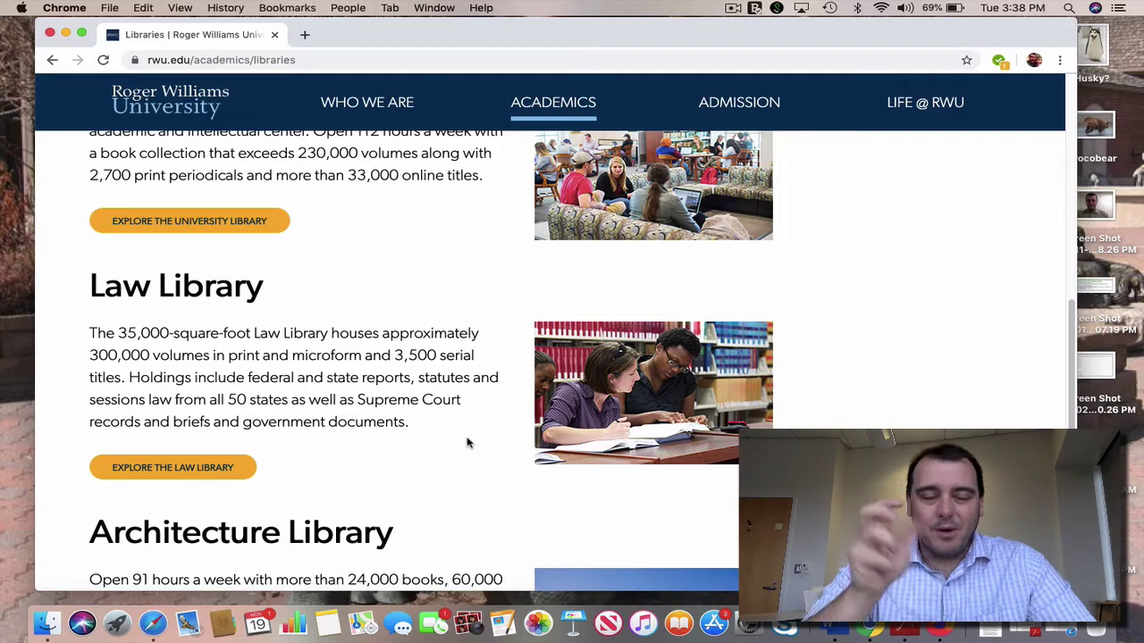
pyautogui.scroll(3, 468, 442)
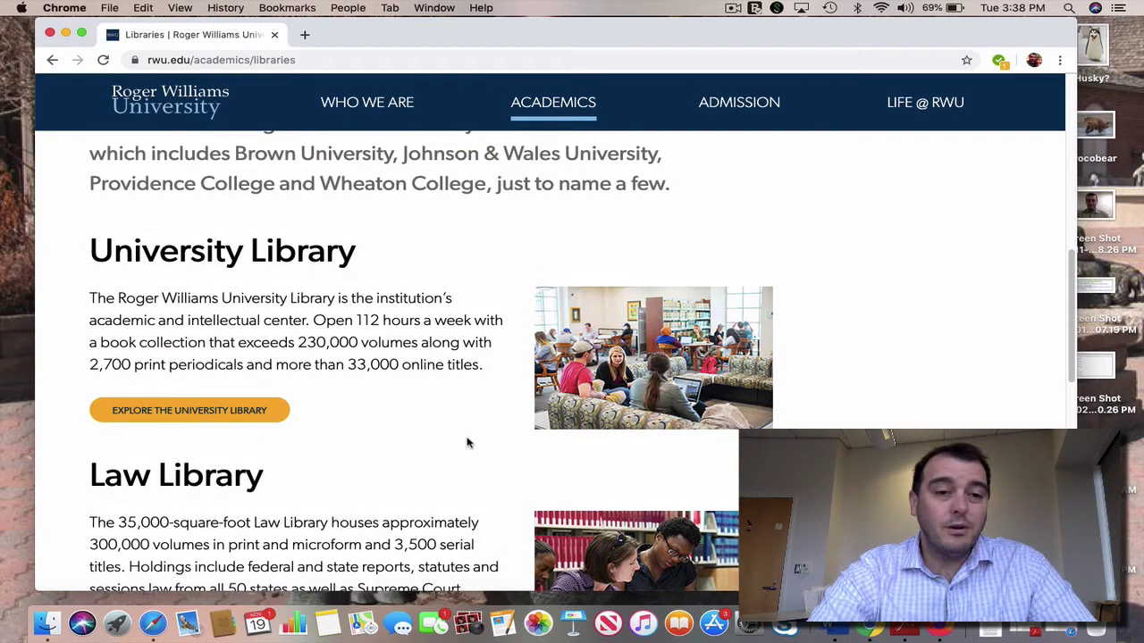
pyautogui.click(189, 410)
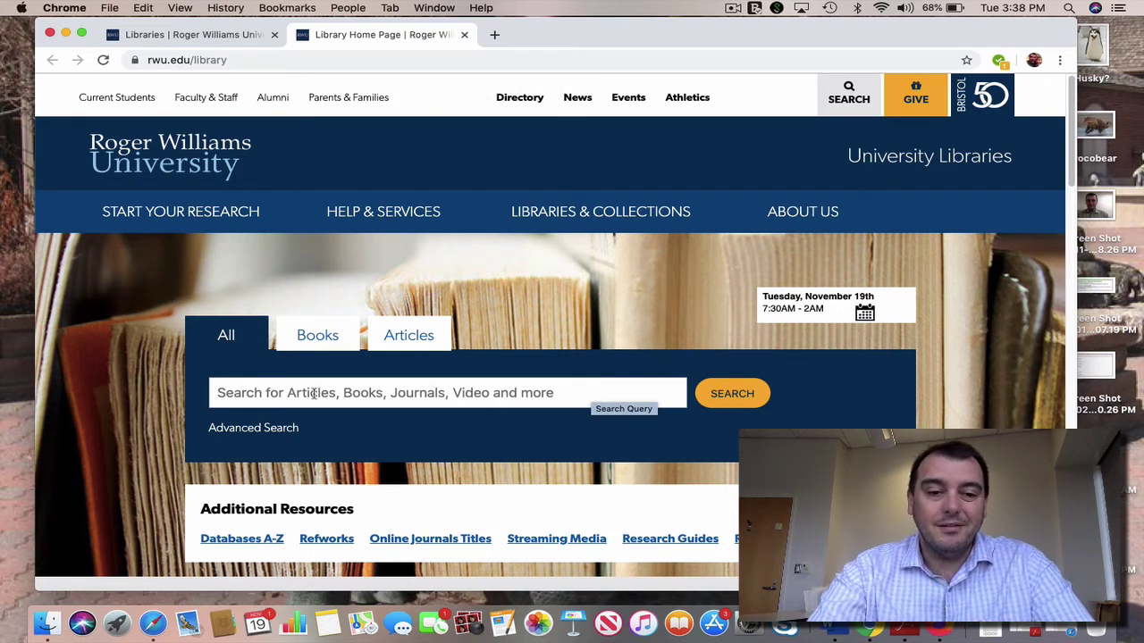
# - Go to the A-Z list of databases and open Academic Search Complete
pyautogui.click(222, 542)
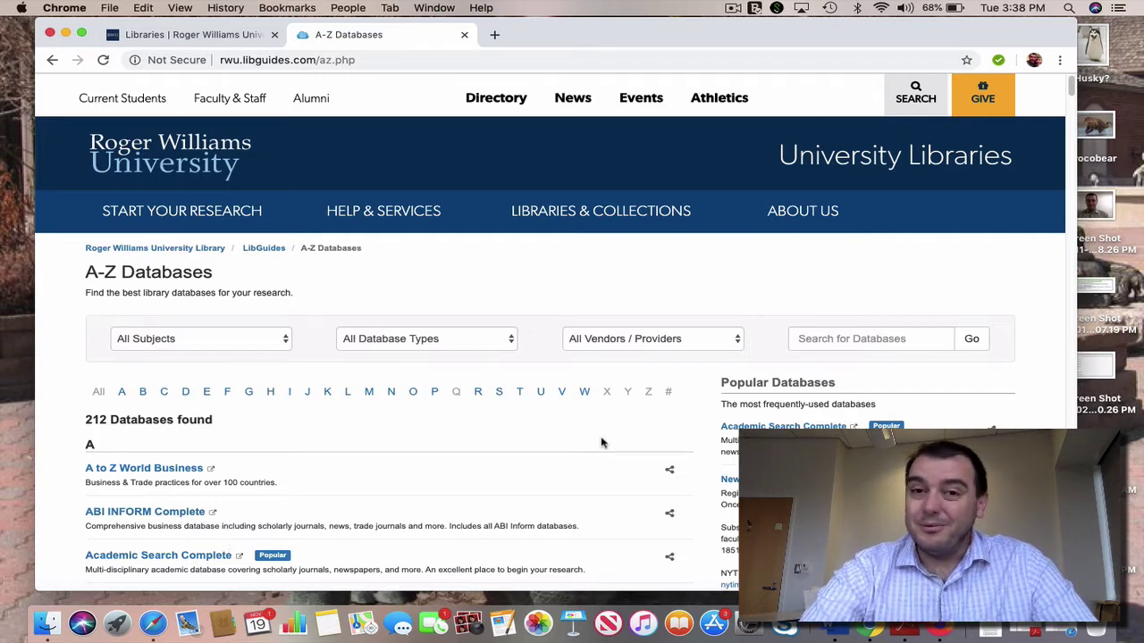
pyautogui.scroll(-3, 602, 443)
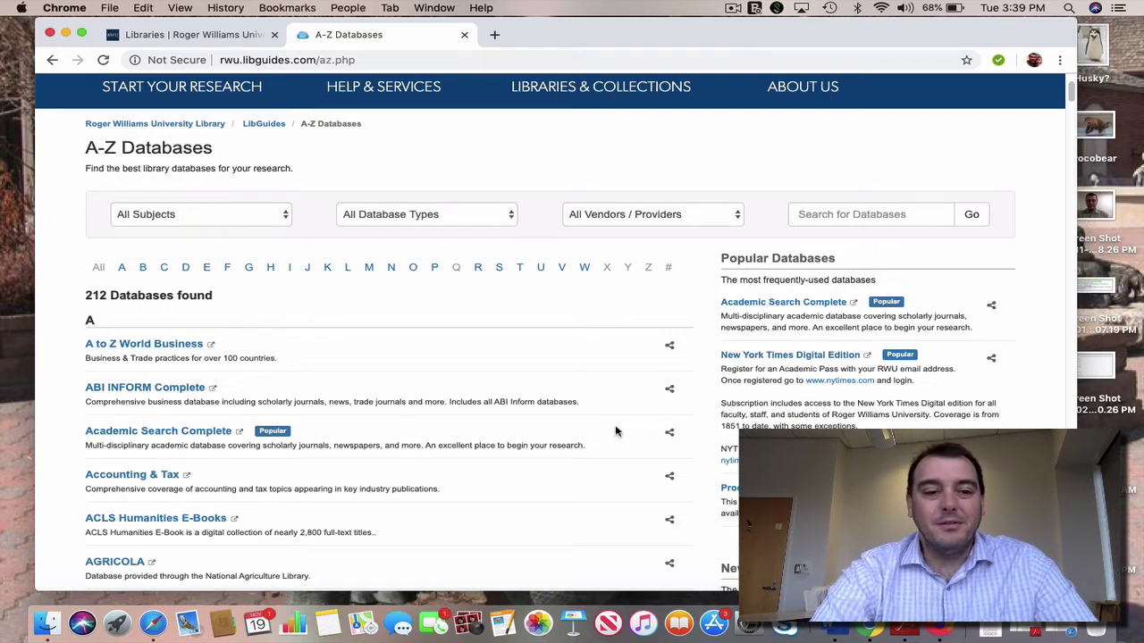
pyautogui.click(159, 433)
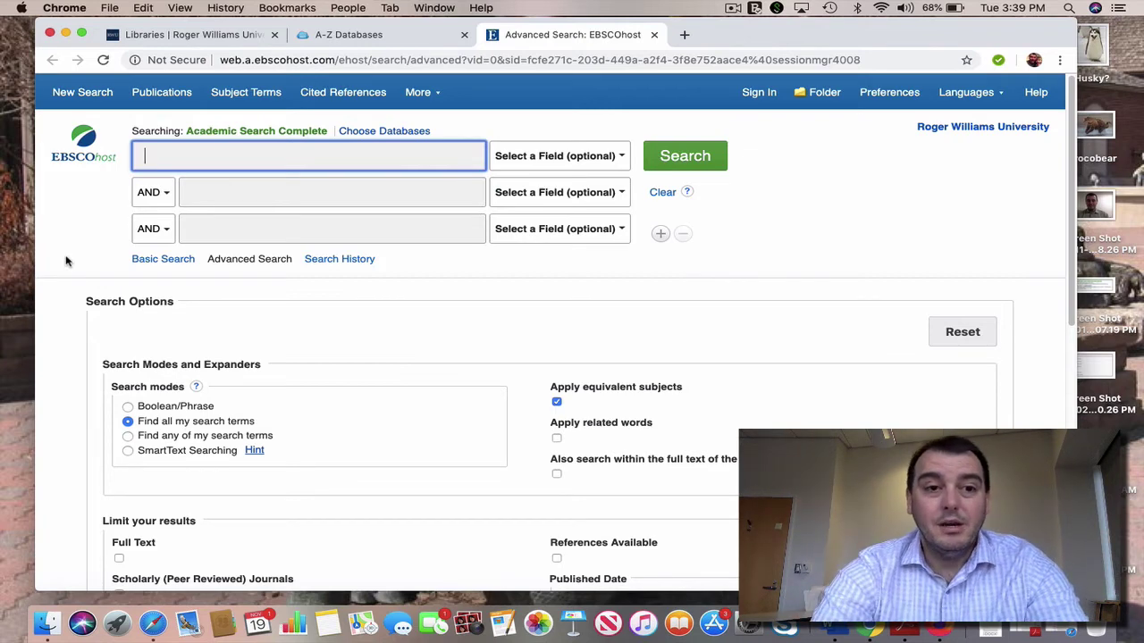
# - Search Academic Search Complete for the suggested term "pet adoption"
pyautogui.write('b')
pyautogui.press('BackSpace')
pyautogui.write('pet adot')
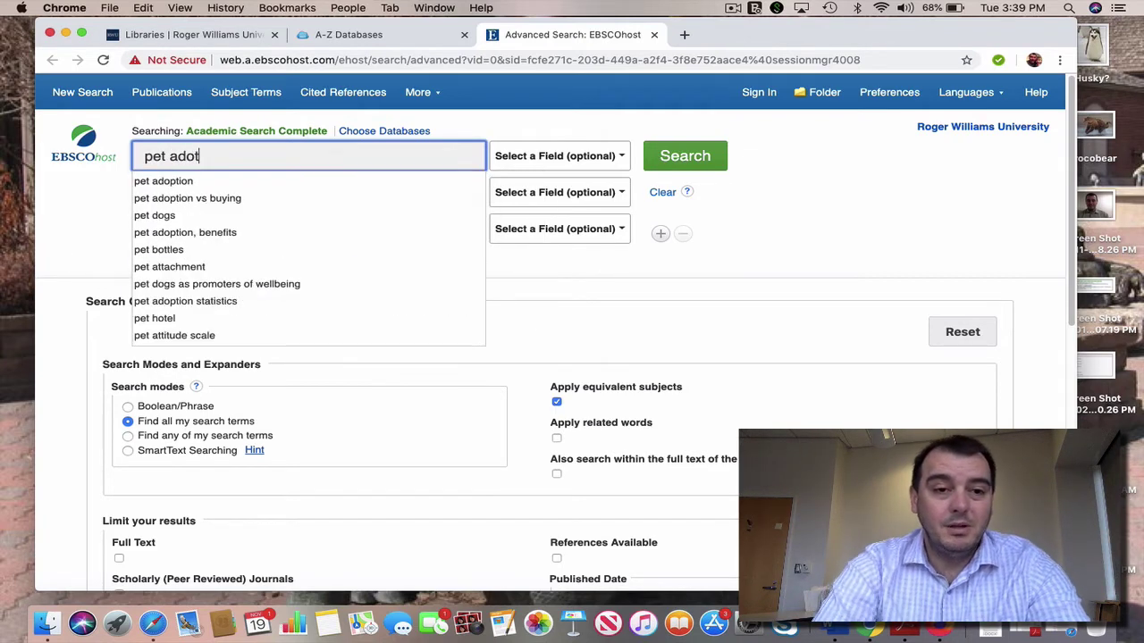
pyautogui.press('Down')
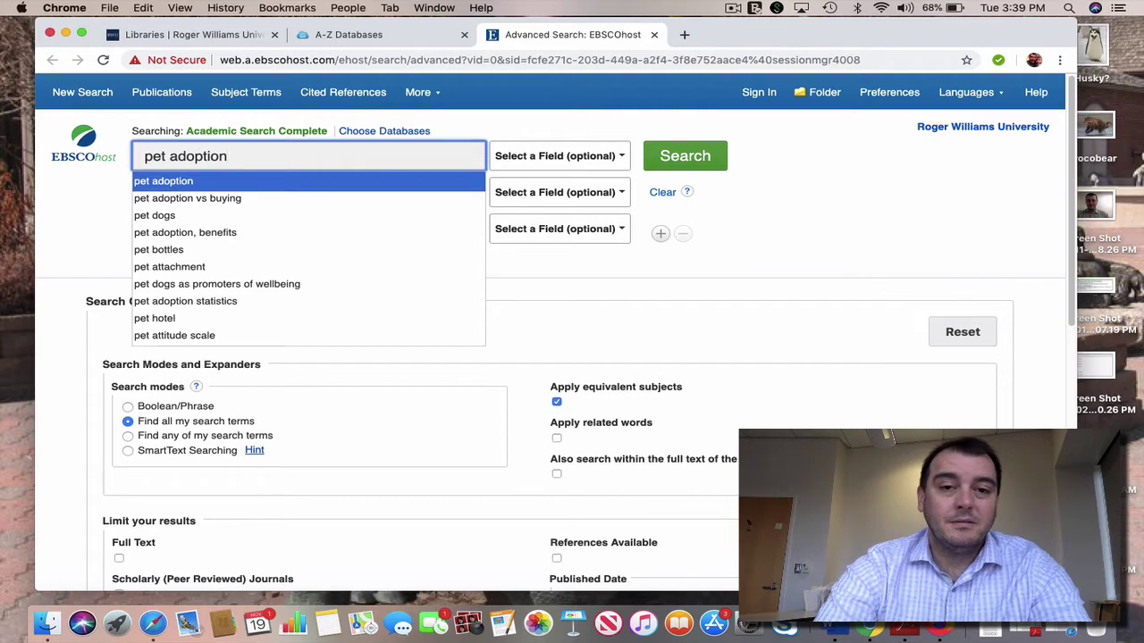
pyautogui.press('Return')
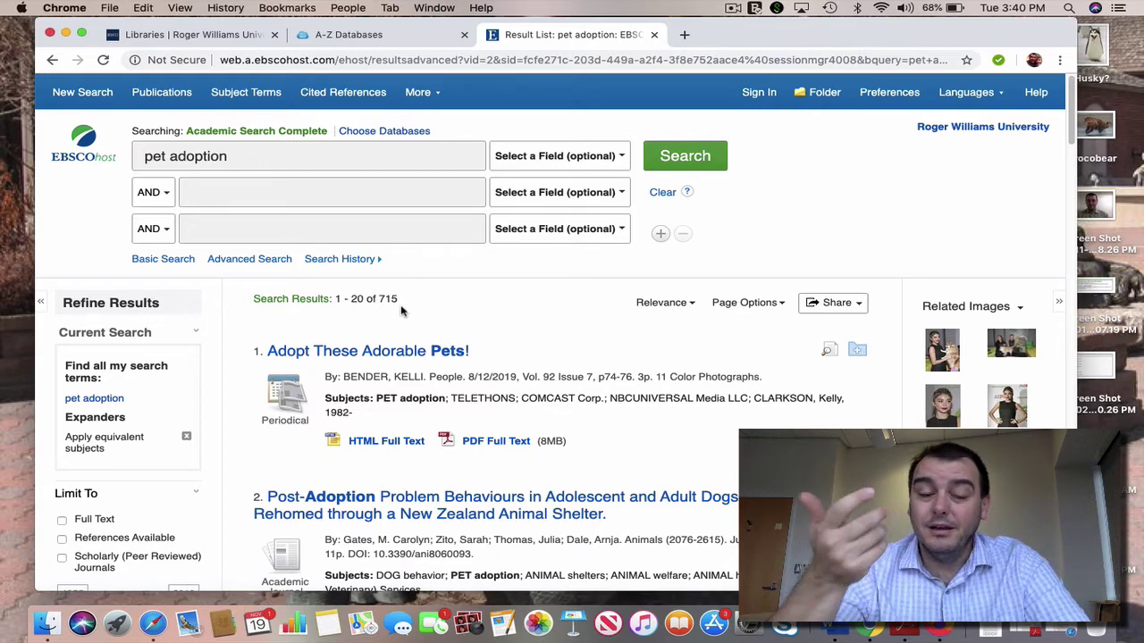
# - Limit the results to publication dates from 1992 to 2019 and to the Academic Journals source type
pyautogui.scroll(-5, 401, 310)
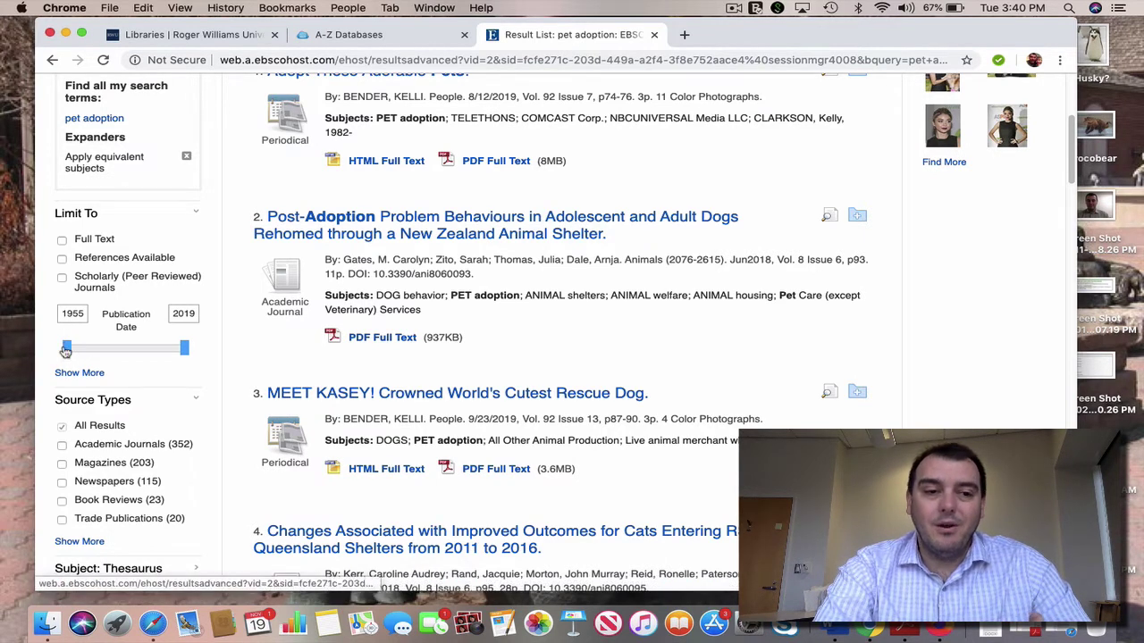
pyautogui.moveTo(62, 355); pyautogui.dragTo(134, 351)
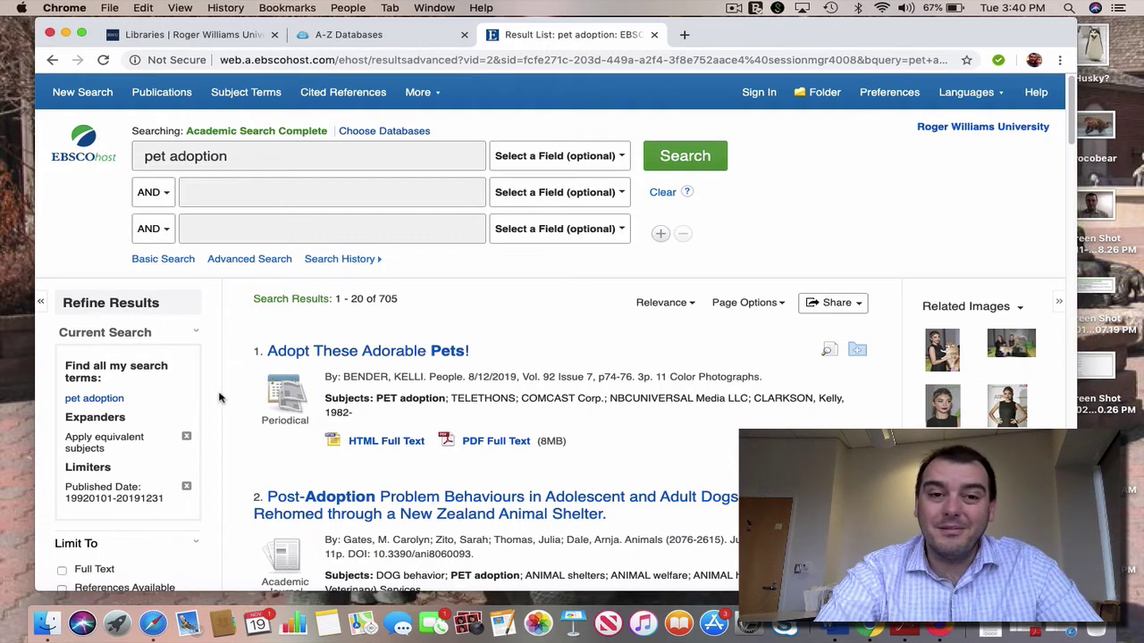
pyautogui.scroll(-10, 219, 398)
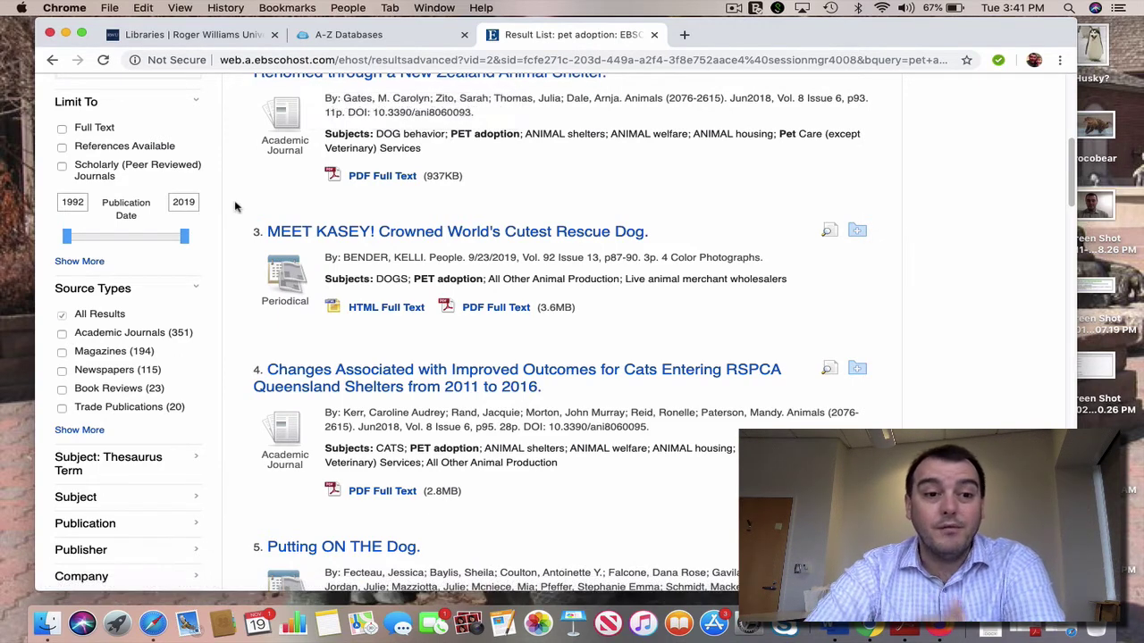
pyautogui.click(62, 333)
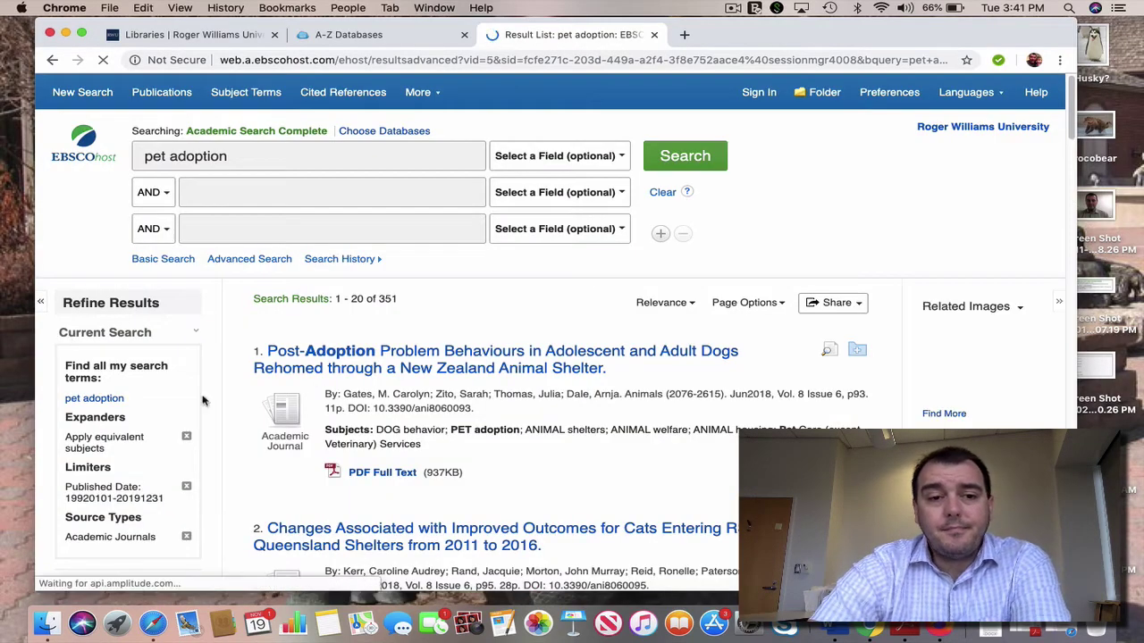
# - Review the filtered articles, and rerun the search with the narrower query "benefits pet adoption"
pyautogui.scroll(-3, 308, 438)
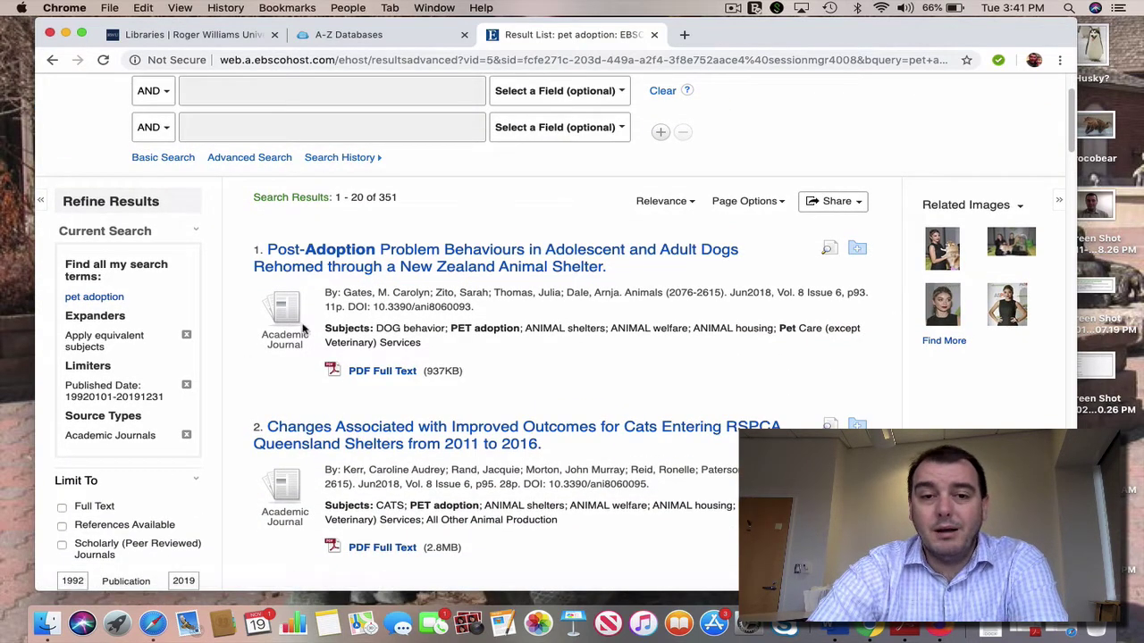
pyautogui.scroll(-3, 262, 420)
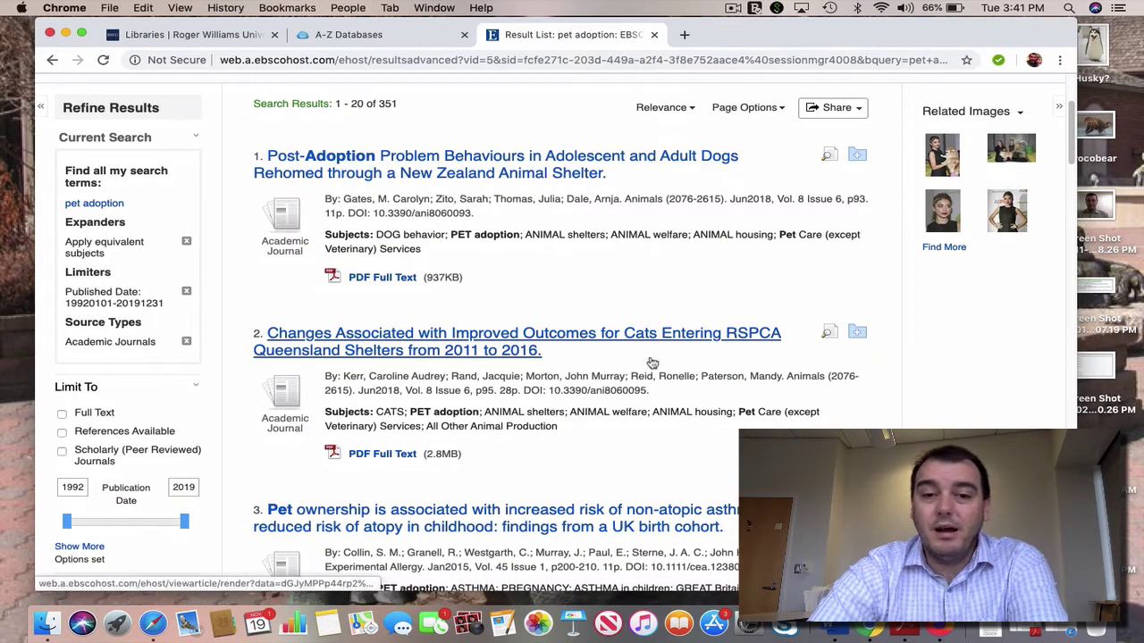
pyautogui.scroll(-5, 653, 362)
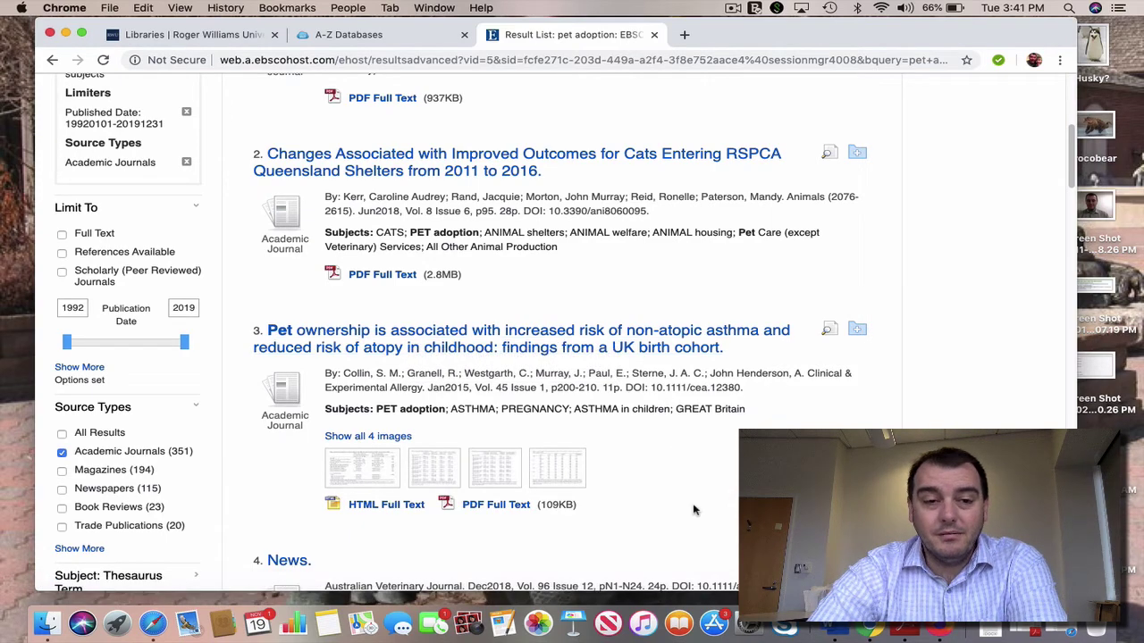
pyautogui.scroll(-2, 693, 510)
pyautogui.scroll(10, 500, 348)
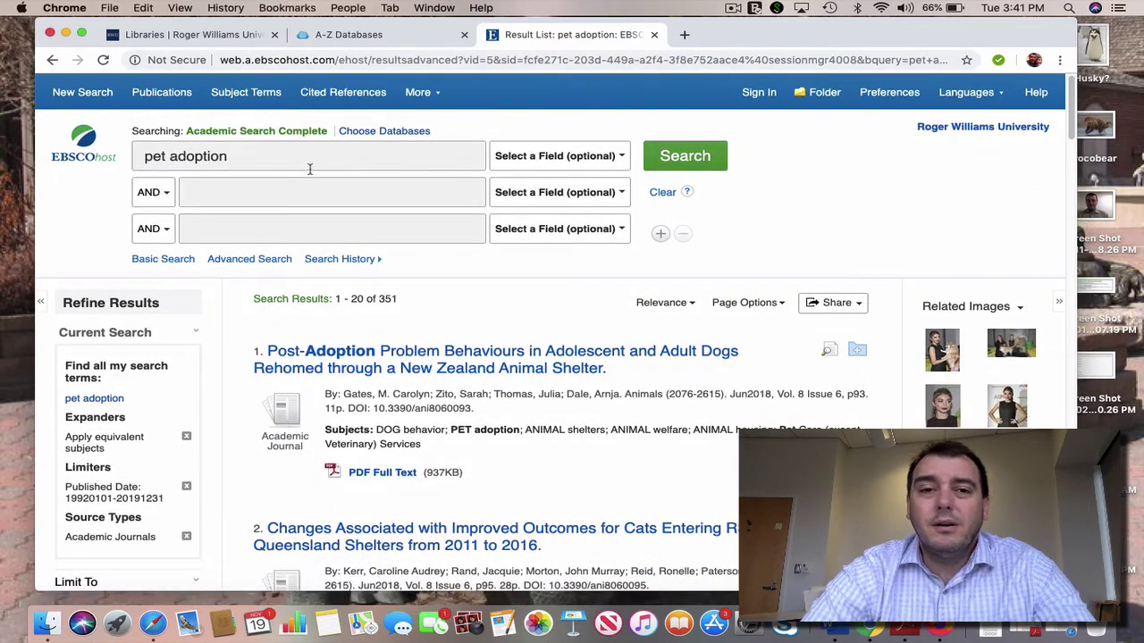
pyautogui.click(144, 156)
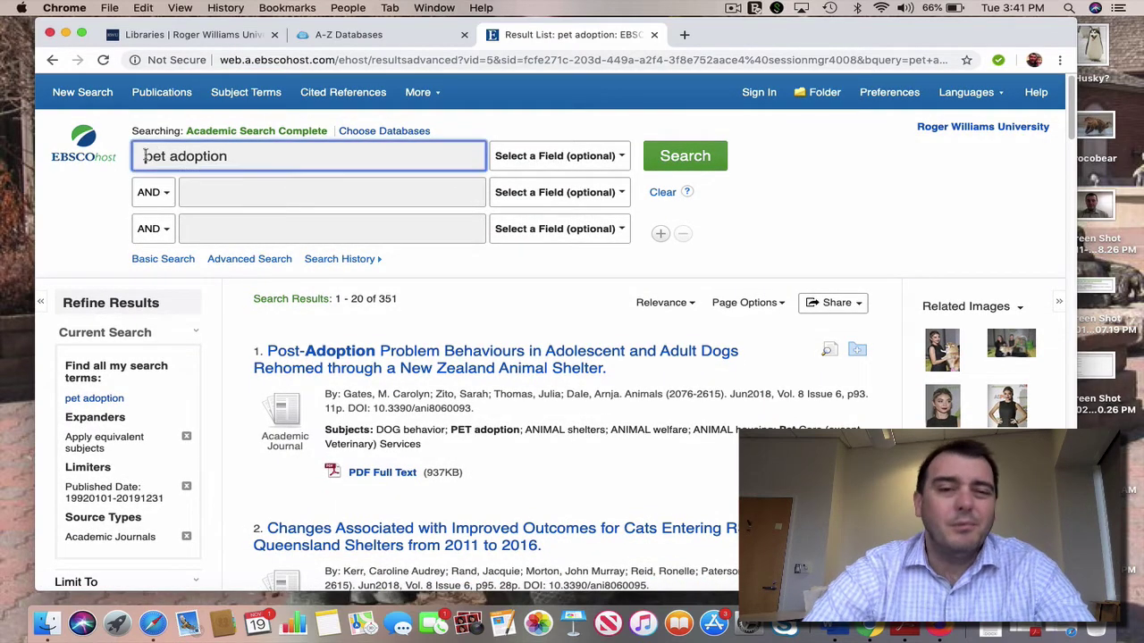
pyautogui.write('benefit')
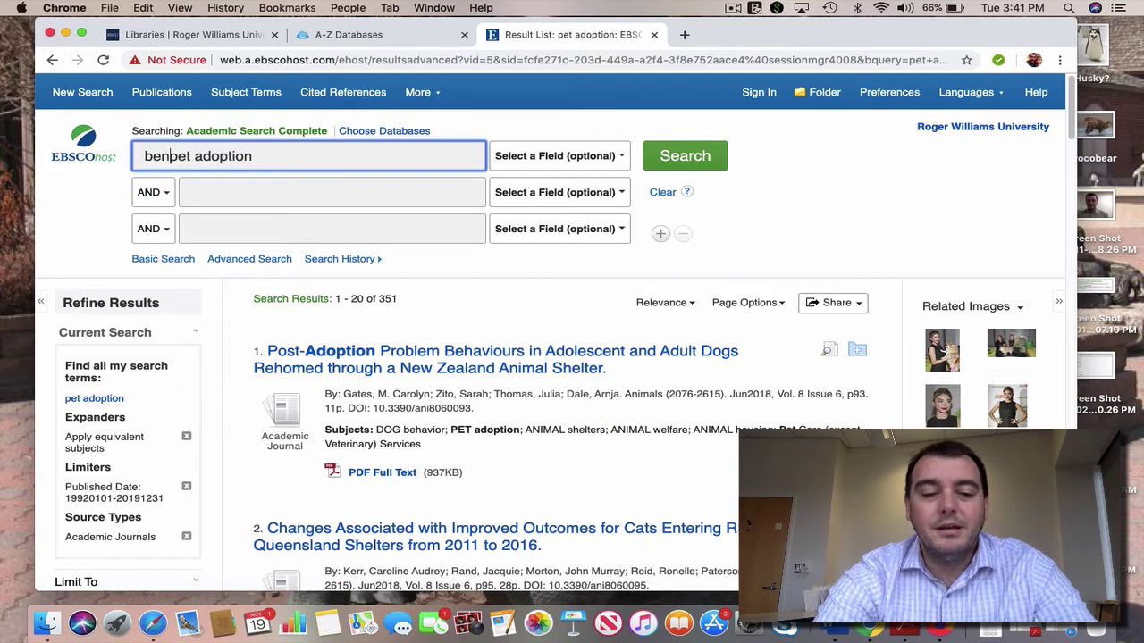
pyautogui.write('s of')
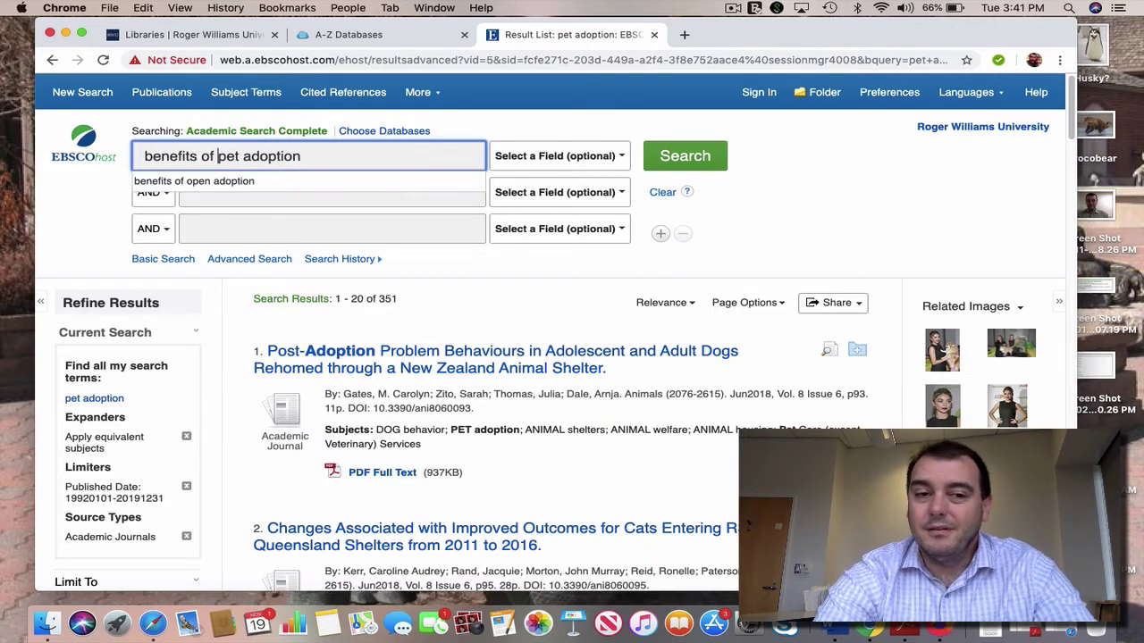
pyautogui.press('BackSpace')
pyautogui.press('BackSpace')
pyautogui.press('BackSpace')
pyautogui.press('Return')
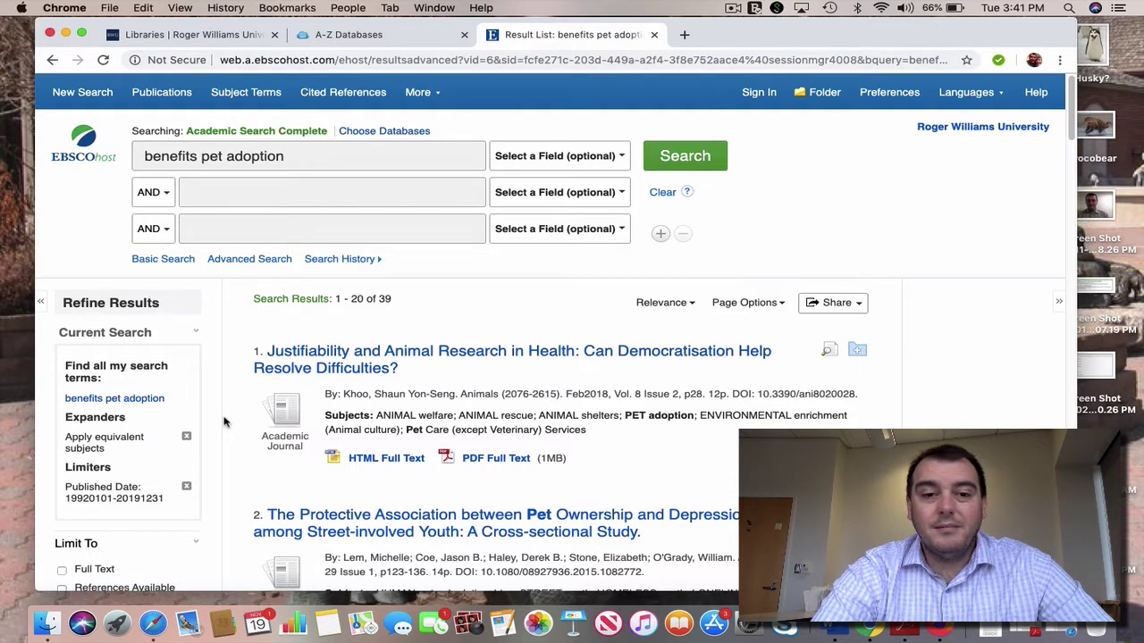
# - Browse the new results and open the record on pet ownership and depression among street-involved youth to read its abstract
pyautogui.scroll(-2, 523, 389)
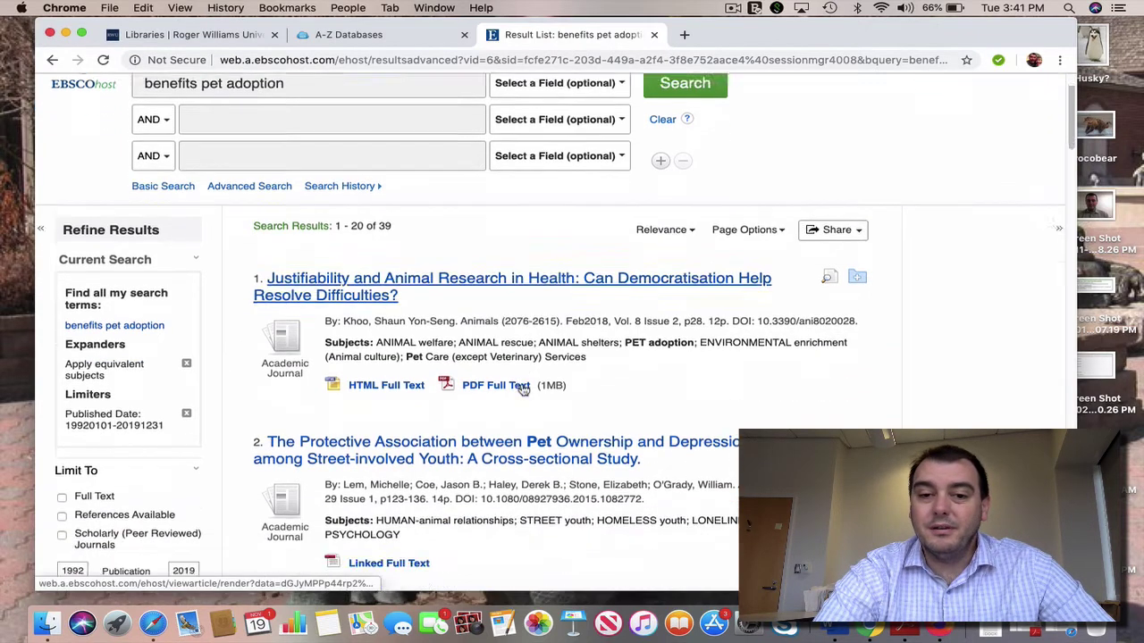
pyautogui.scroll(-2, 523, 389)
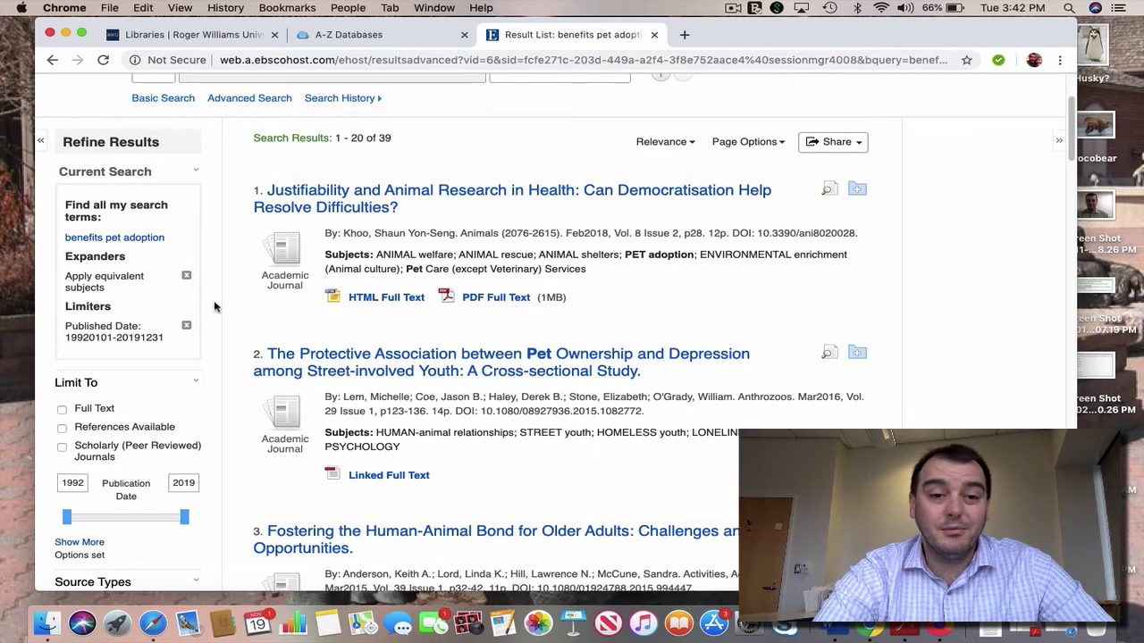
pyautogui.scroll(-2, 225, 328)
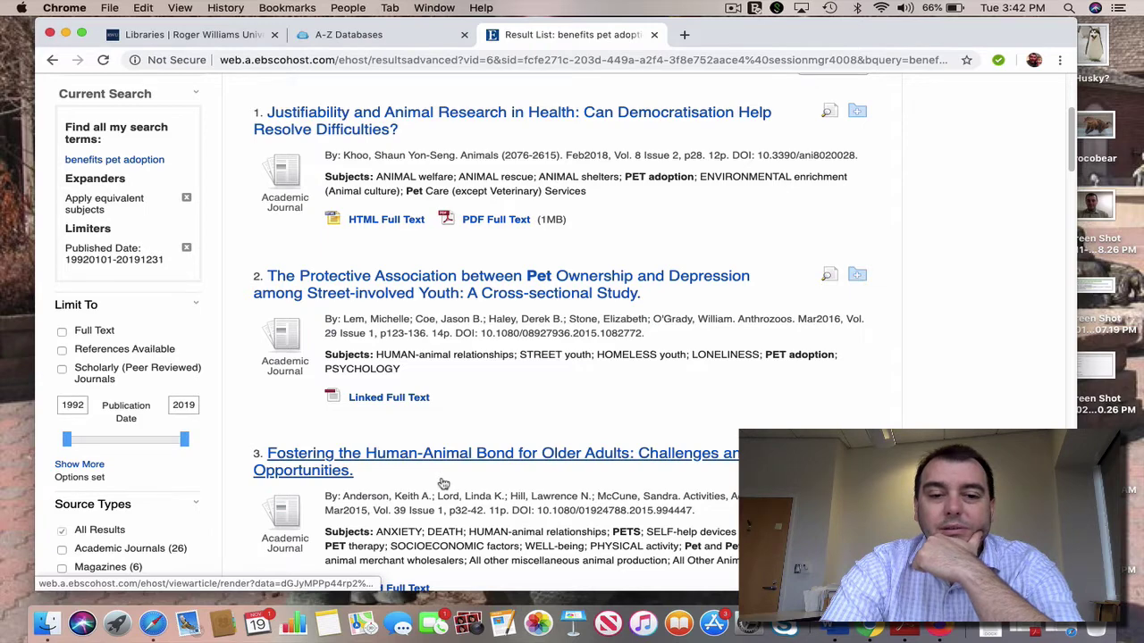
pyautogui.scroll(-5, 451, 483)
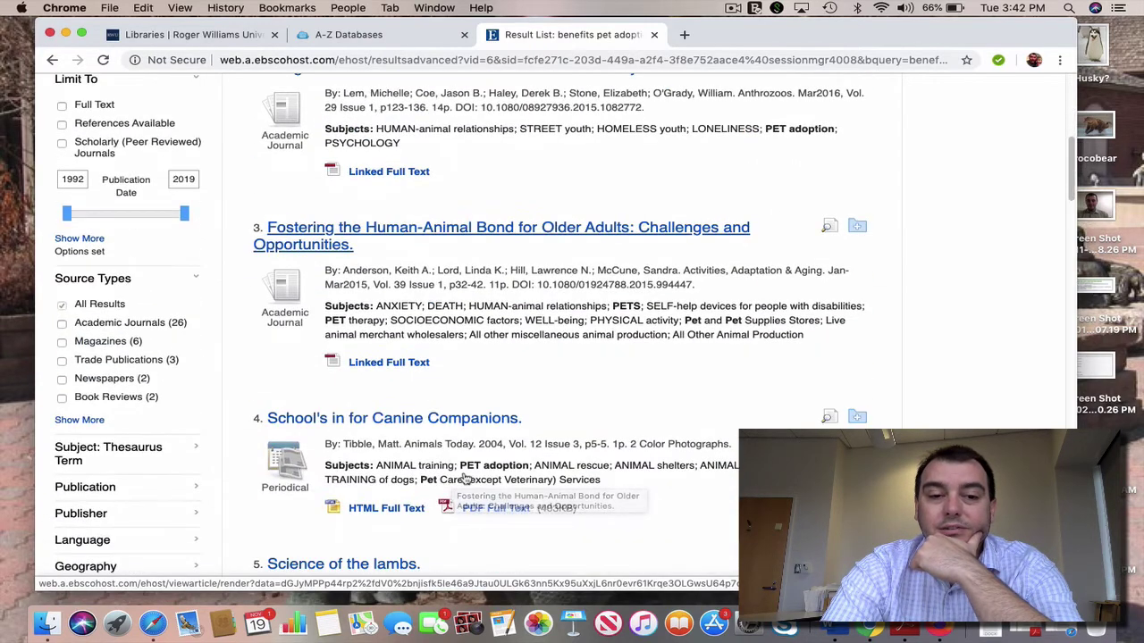
pyautogui.scroll(-5, 637, 407)
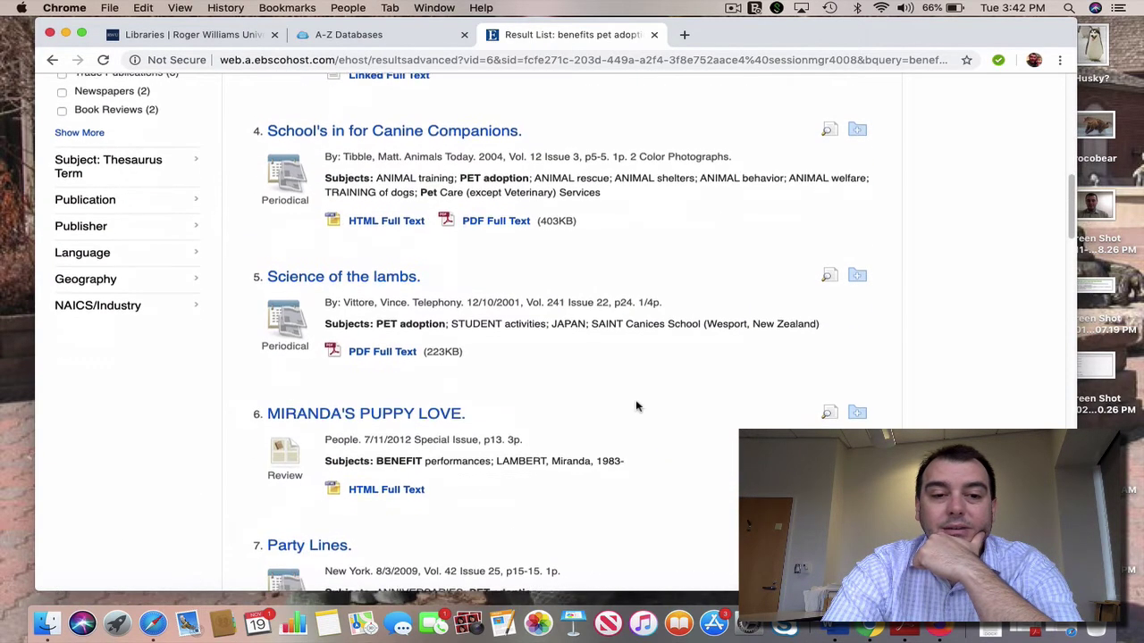
pyautogui.scroll(10, 635, 402)
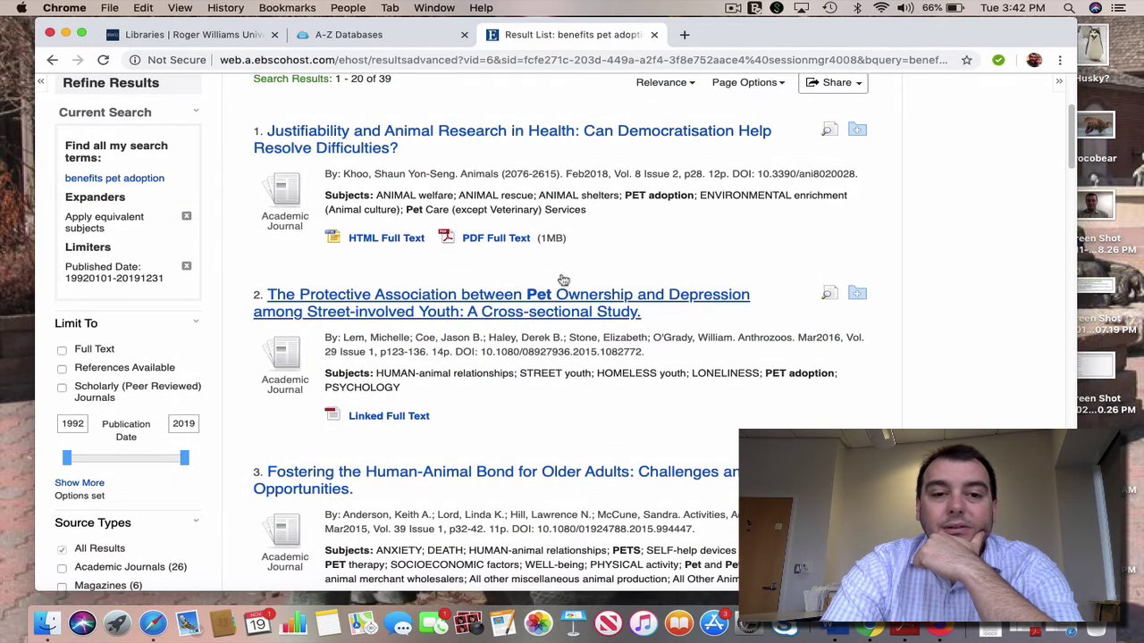
pyautogui.click(488, 312)
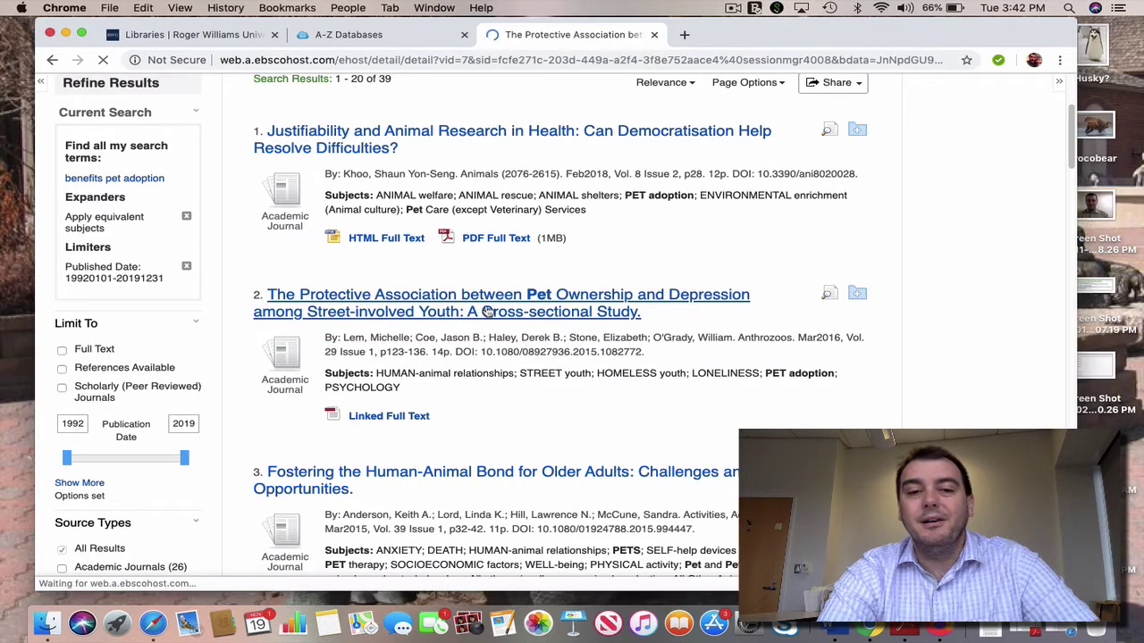
pyautogui.scroll(-5, 564, 342)
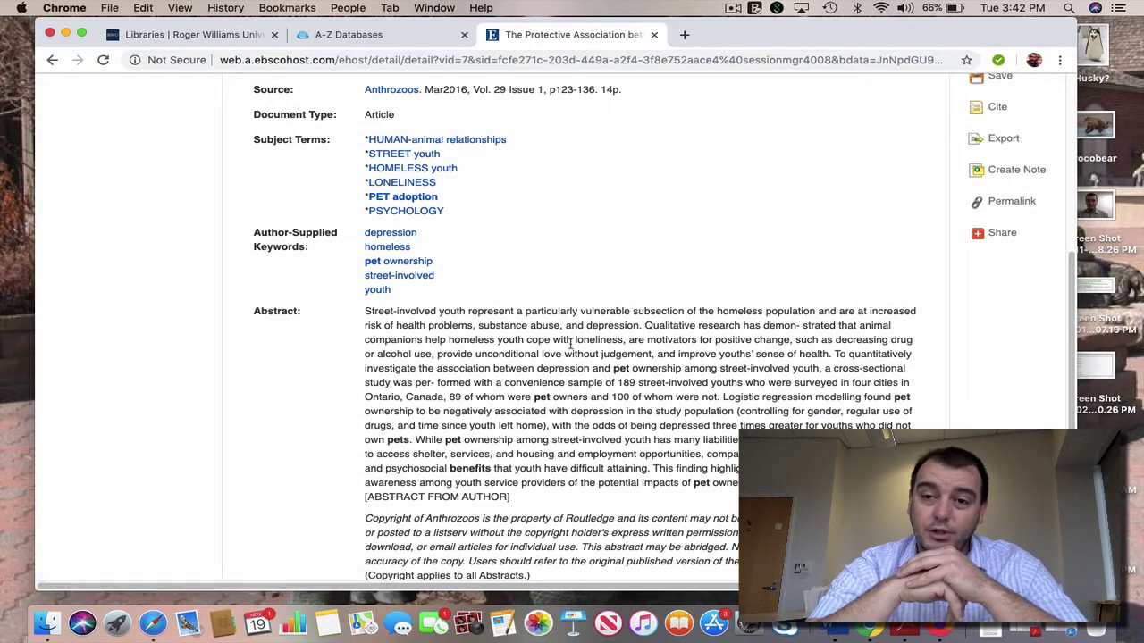
# - Display the citation formats for the street-involved youth article and highlight the text of its APA reference
pyautogui.scroll(2, 569, 344)
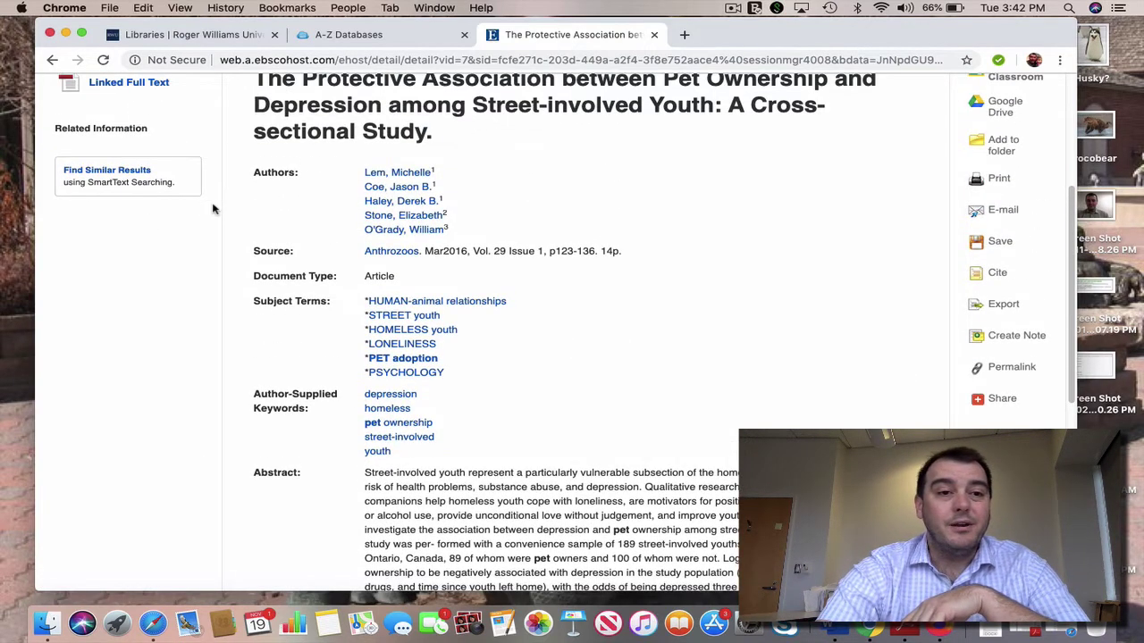
pyautogui.scroll(1, 215, 208)
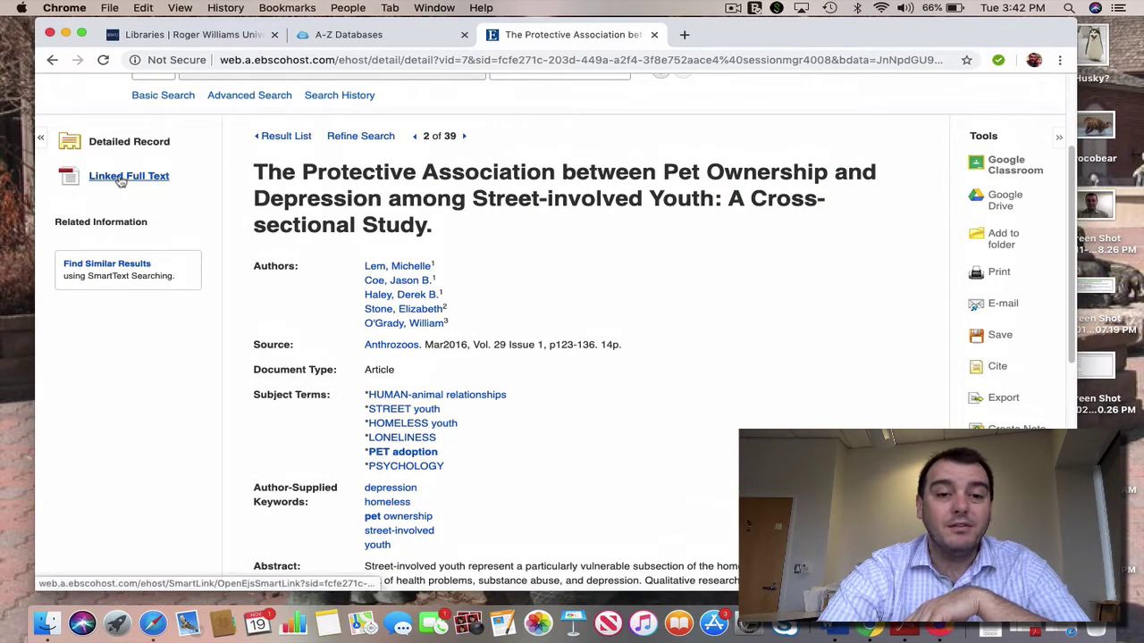
pyautogui.scroll(-3, 658, 438)
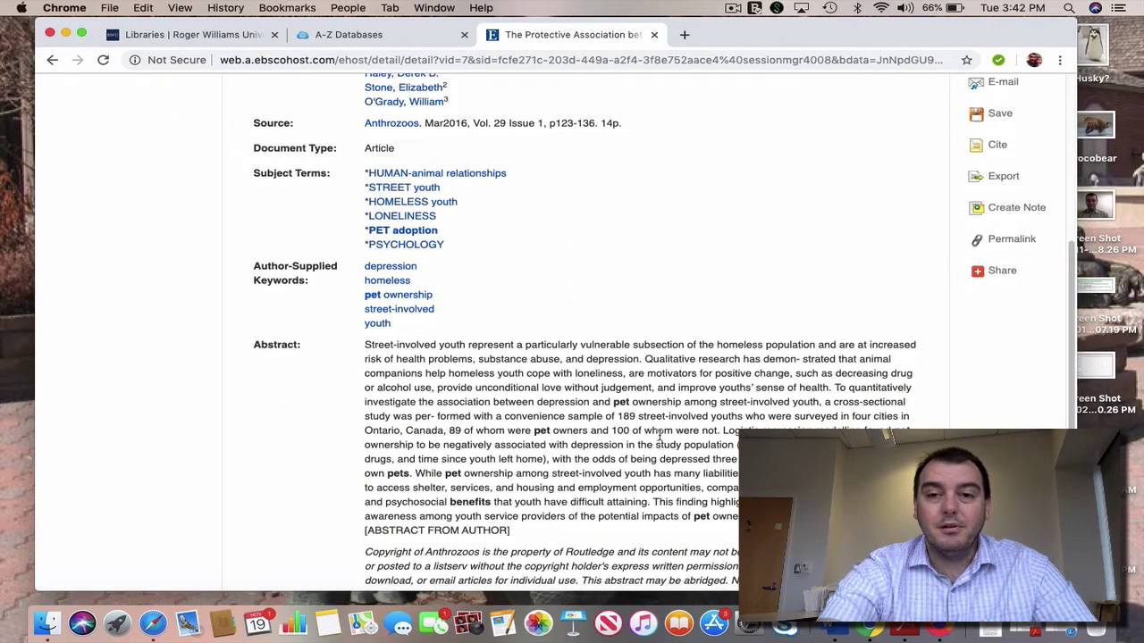
pyautogui.scroll(4, 708, 345)
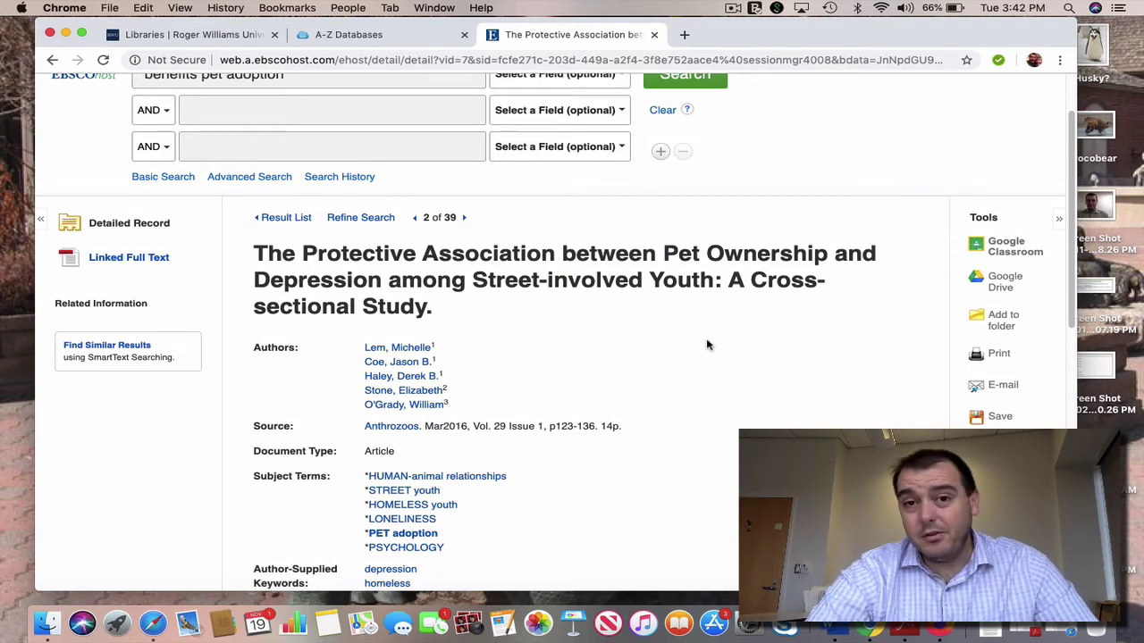
pyautogui.scroll(-2, 903, 365)
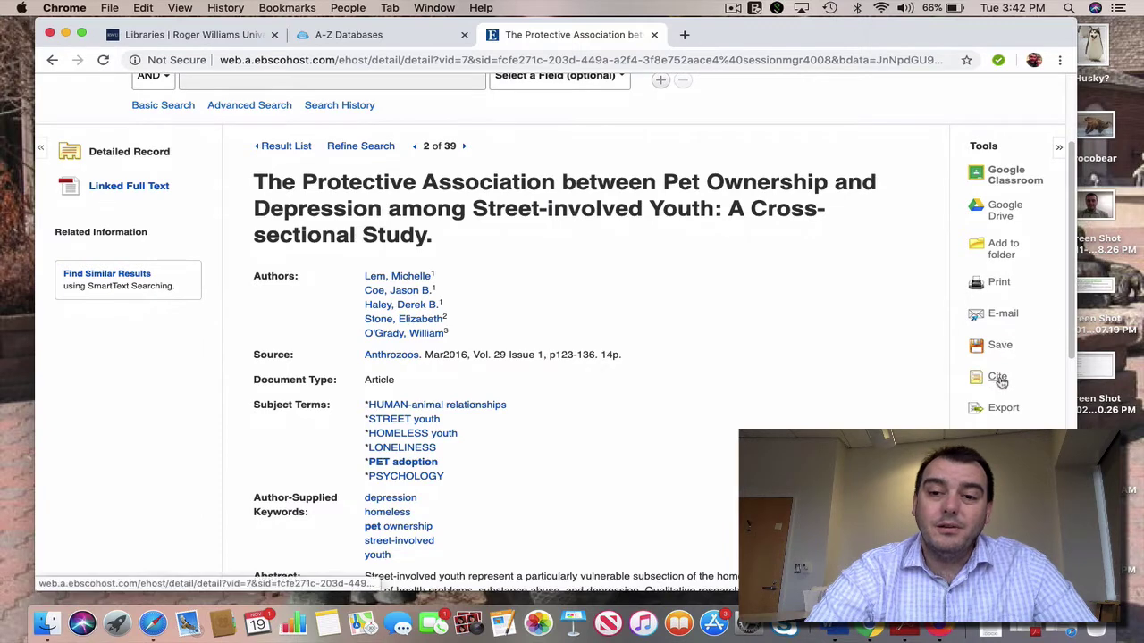
pyautogui.click(998, 379)
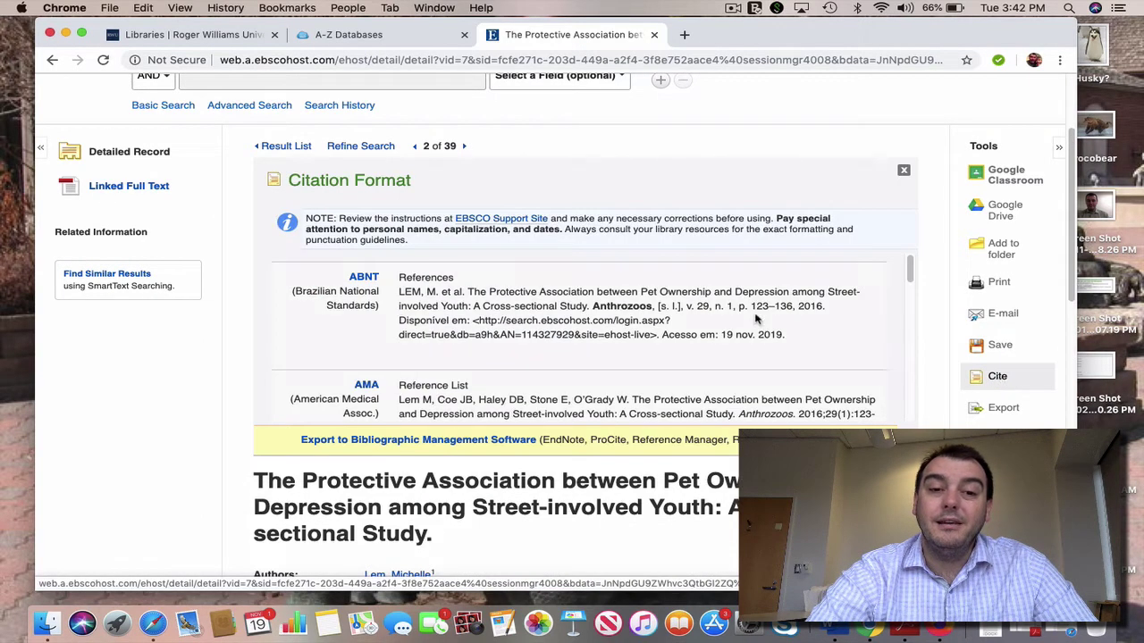
pyautogui.scroll(-5, 563, 331)
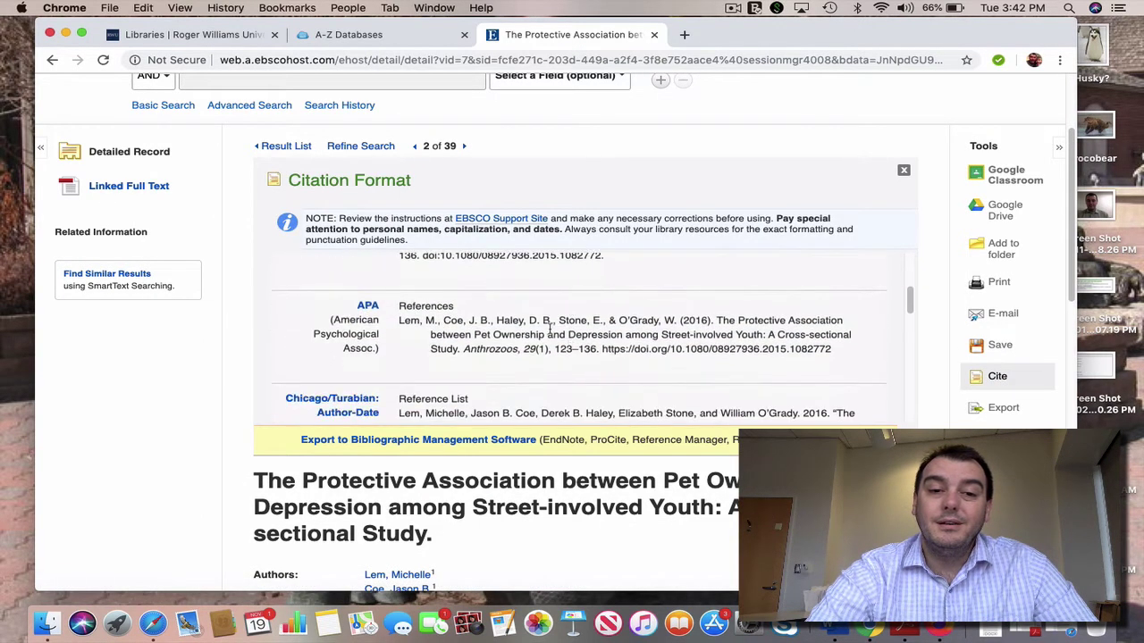
pyautogui.moveTo(822, 350); pyautogui.dragTo(437, 321)
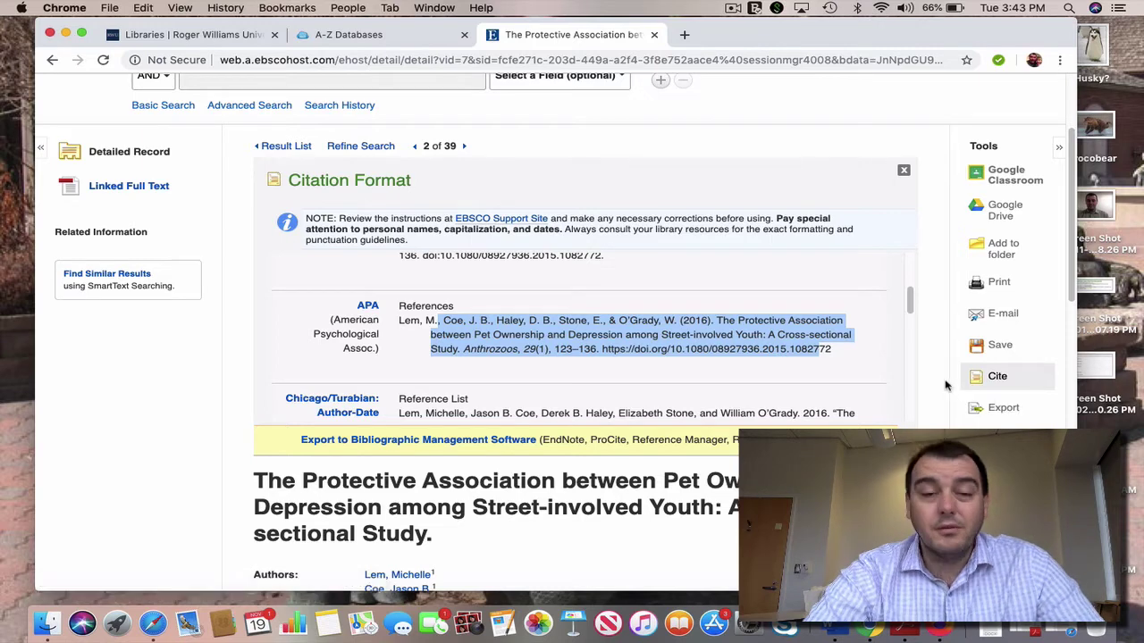
pyautogui.scroll(5, 945, 383)
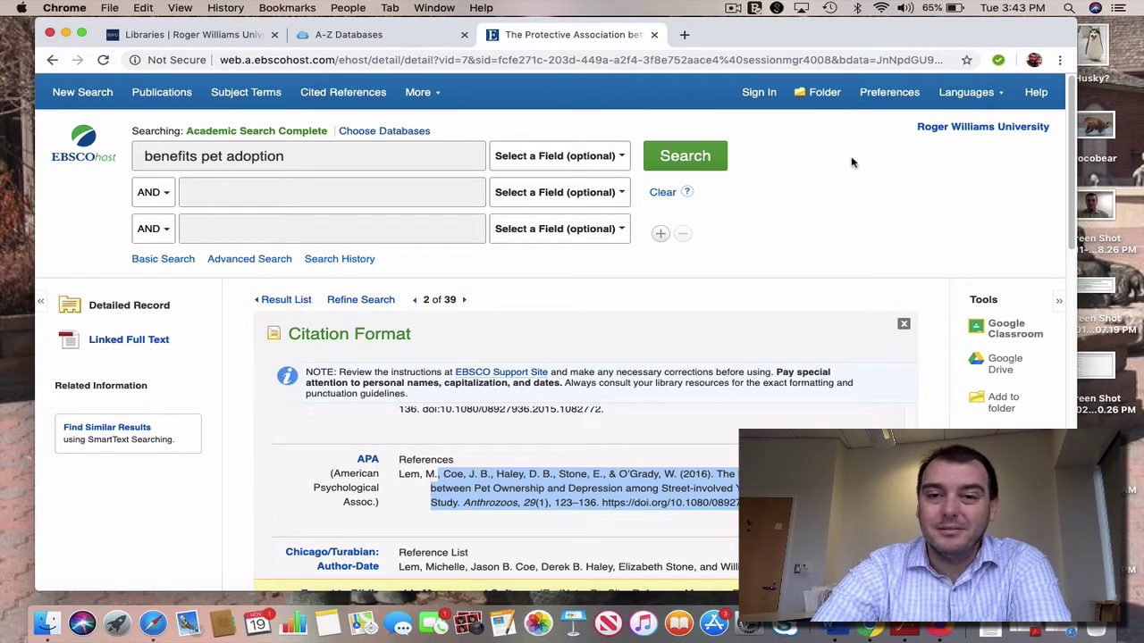
pyautogui.click(735, 9)
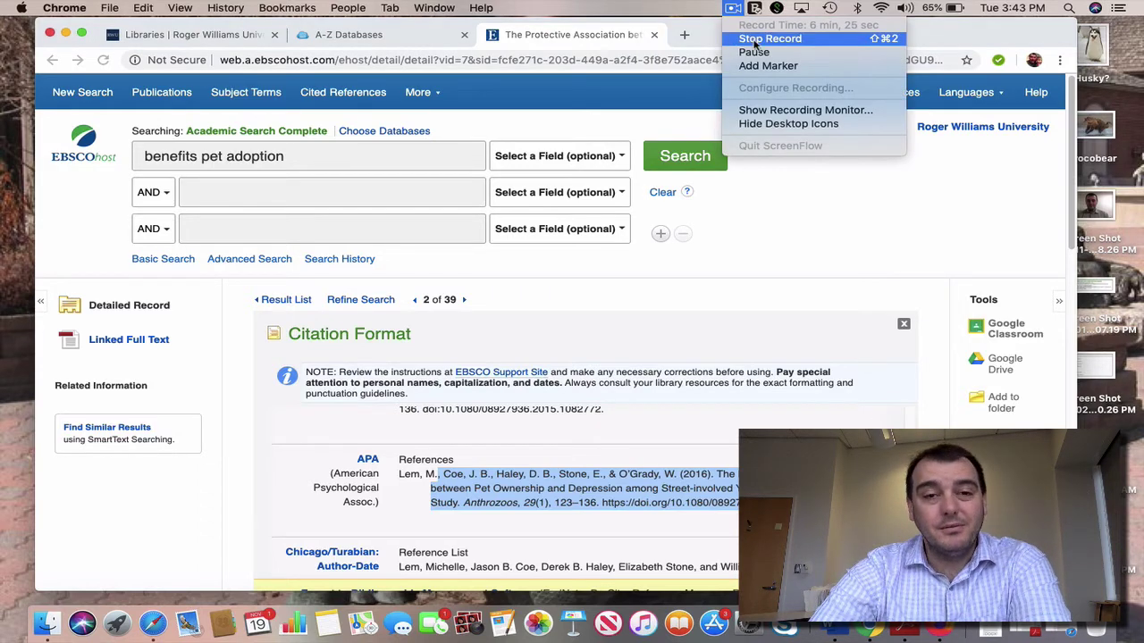